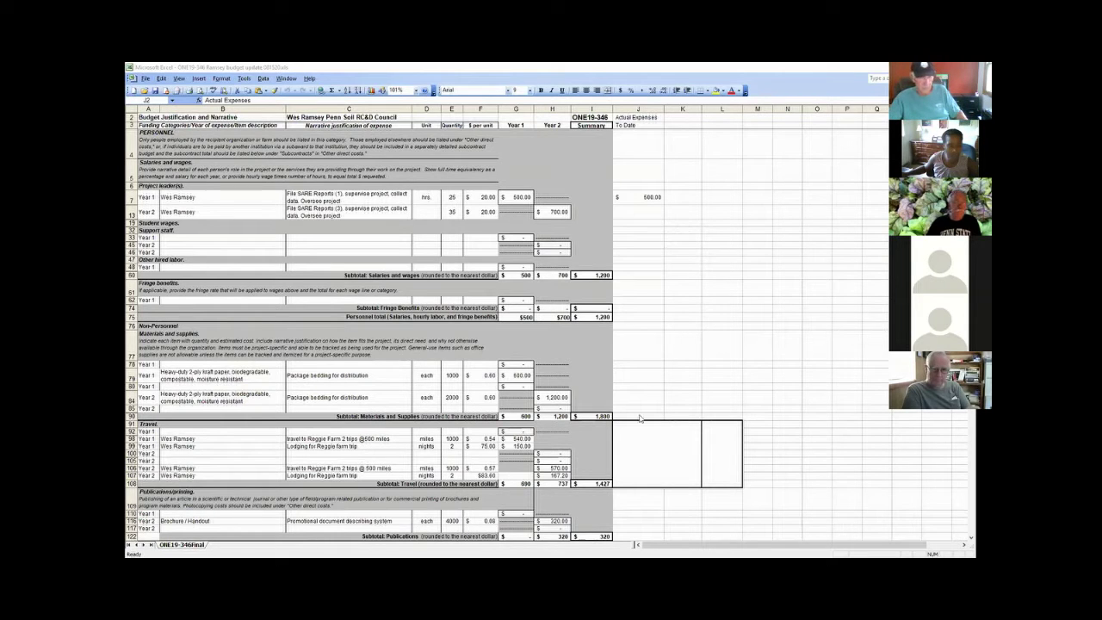
# Switch to the Excel budget workbook and review the actual expenses to date for the project leader's Year 1 wages.
pyautogui.hotkey('alt', 'Tab')
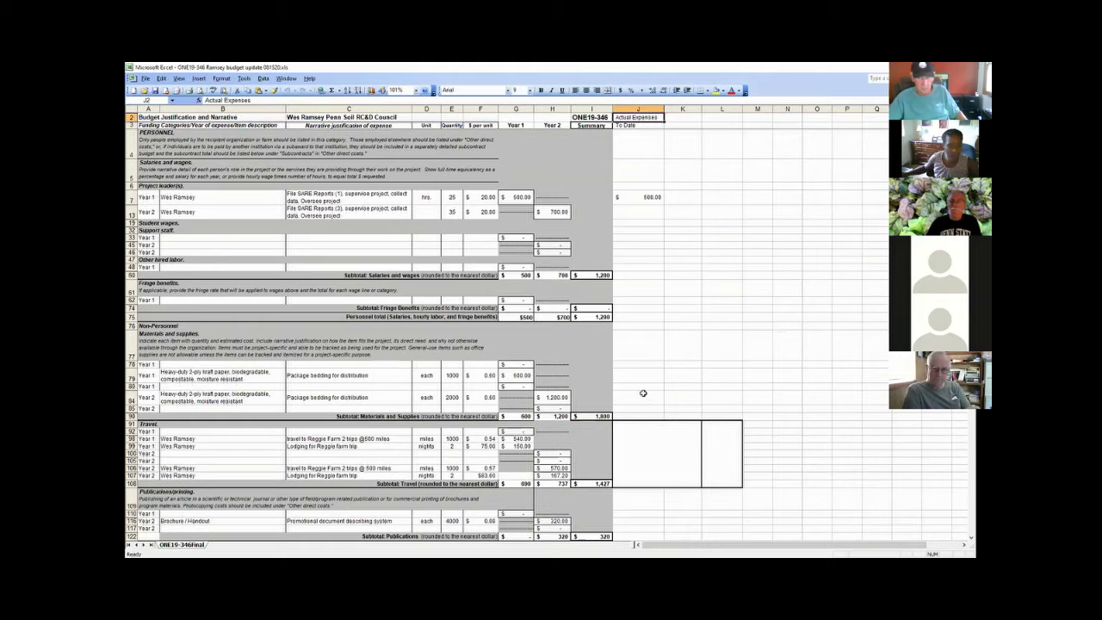
pyautogui.press('Down')
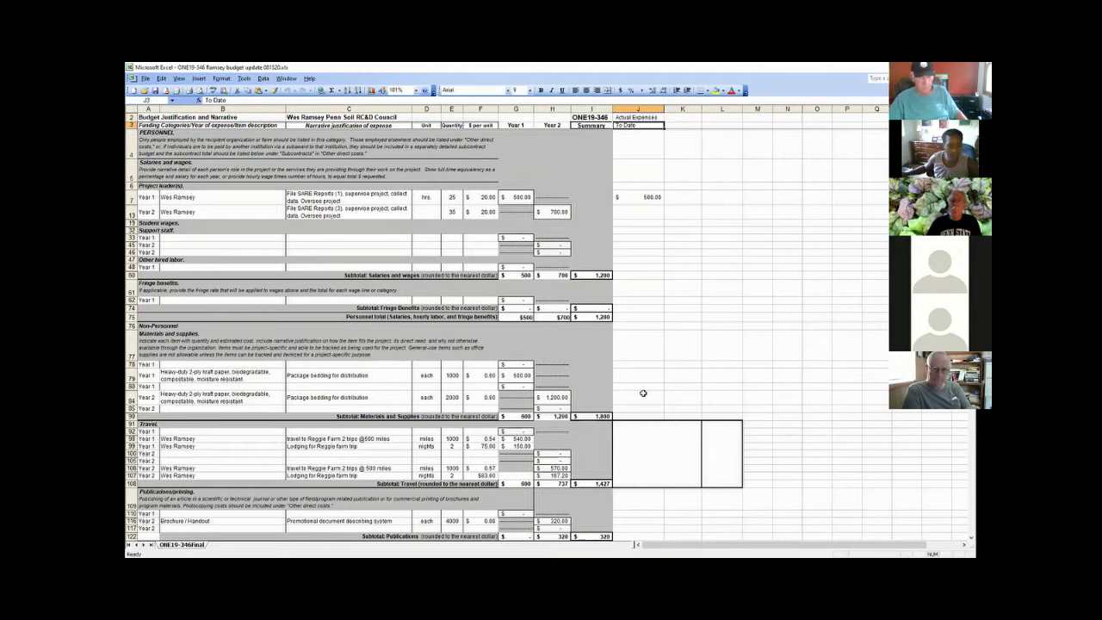
pyautogui.press('Down')
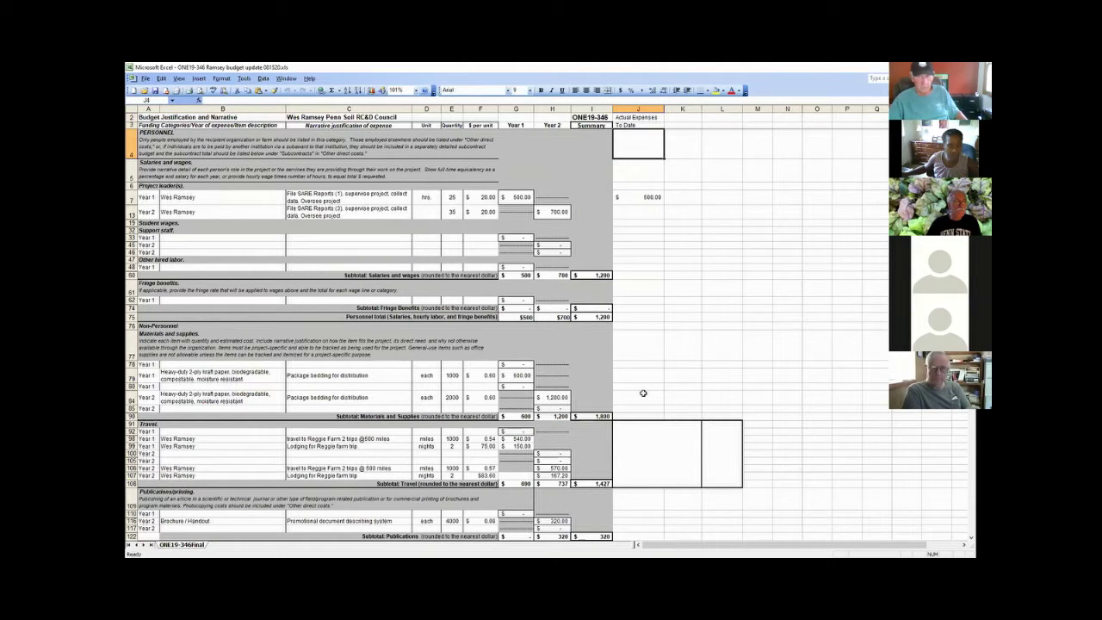
pyautogui.press('Down')
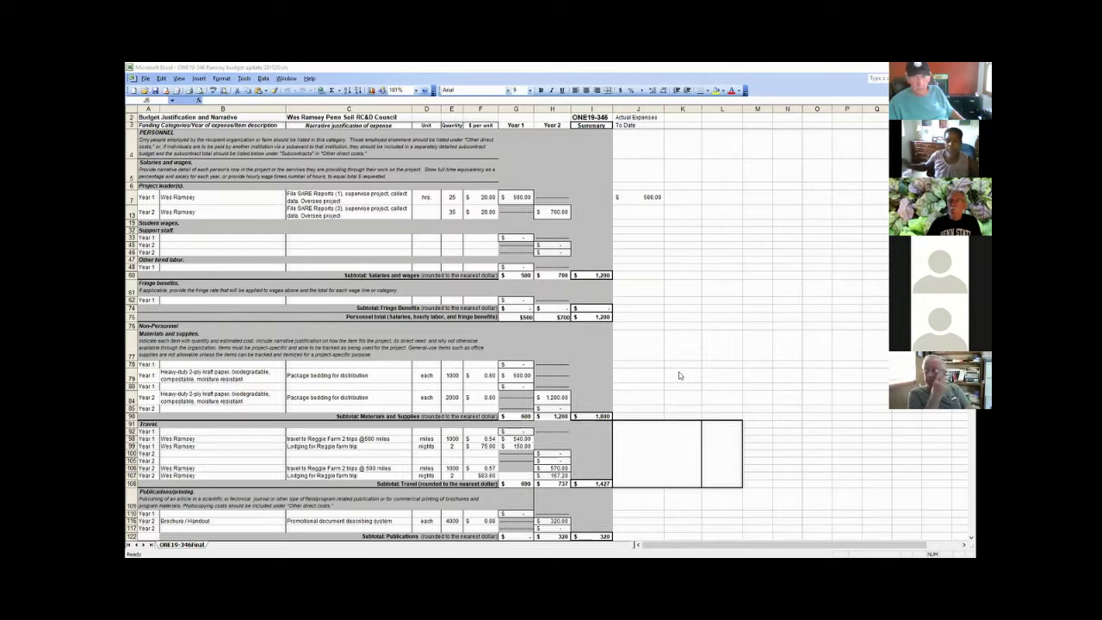
pyautogui.click(634, 340)
pyautogui.press('Down')
pyautogui.press('Down')
pyautogui.press('Down')
pyautogui.press('Down')
pyautogui.press('Down')
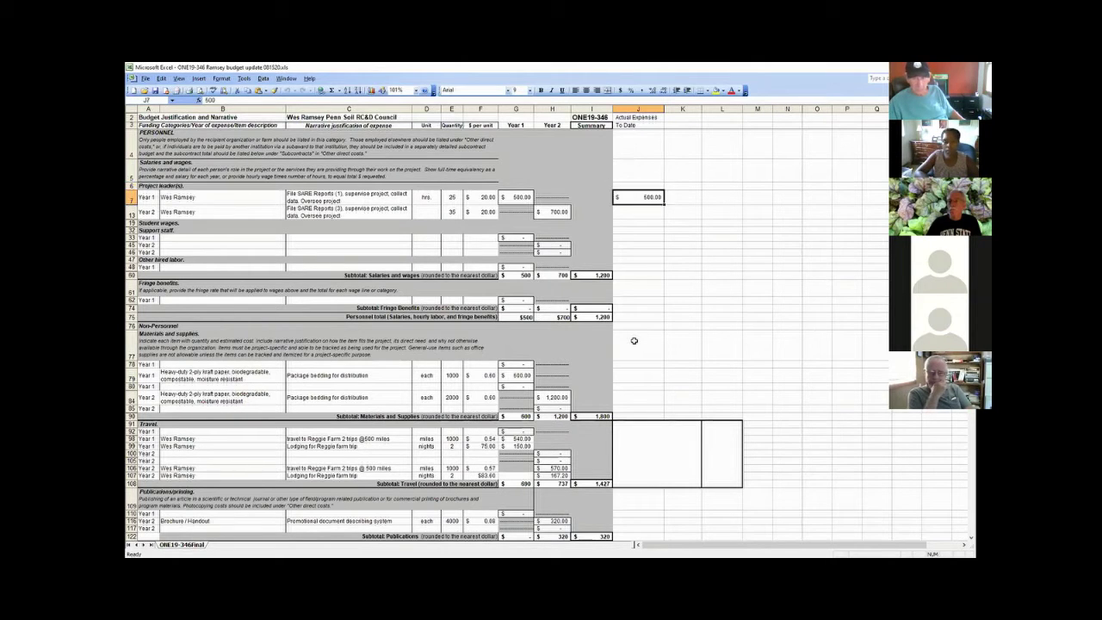
# Examine the actual expenses column alongside the wages, fringe benefits, materials, travel and publications sections.
pyautogui.press('Down')
pyautogui.press('Down')
pyautogui.press('Down')
pyautogui.press('Down')
pyautogui.press('Down')
pyautogui.press('Down')
pyautogui.press('Down')
pyautogui.press('Down')
pyautogui.press('Down')
pyautogui.press('Down')
pyautogui.press('Down')
pyautogui.press('Down')
pyautogui.press('Down')
pyautogui.press('Down')
pyautogui.press('Down')
pyautogui.press('Down')
pyautogui.press('Down')
pyautogui.press('Down')
pyautogui.press('Down')
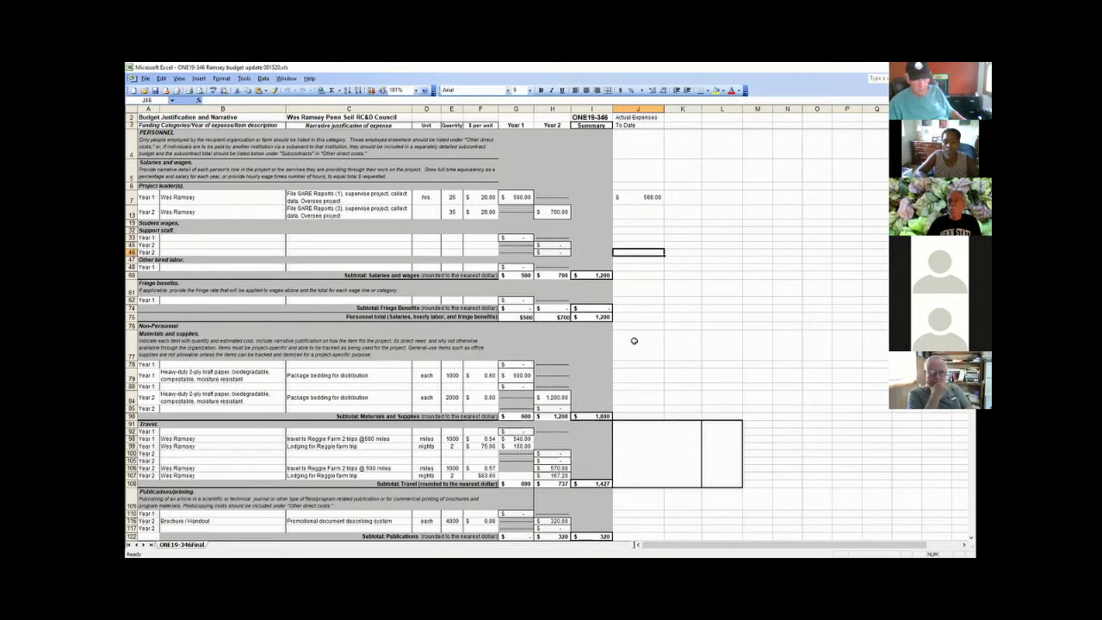
pyautogui.press('Down')
pyautogui.press('Down')
pyautogui.press('Down')
pyautogui.press('Down')
pyautogui.press('Down')
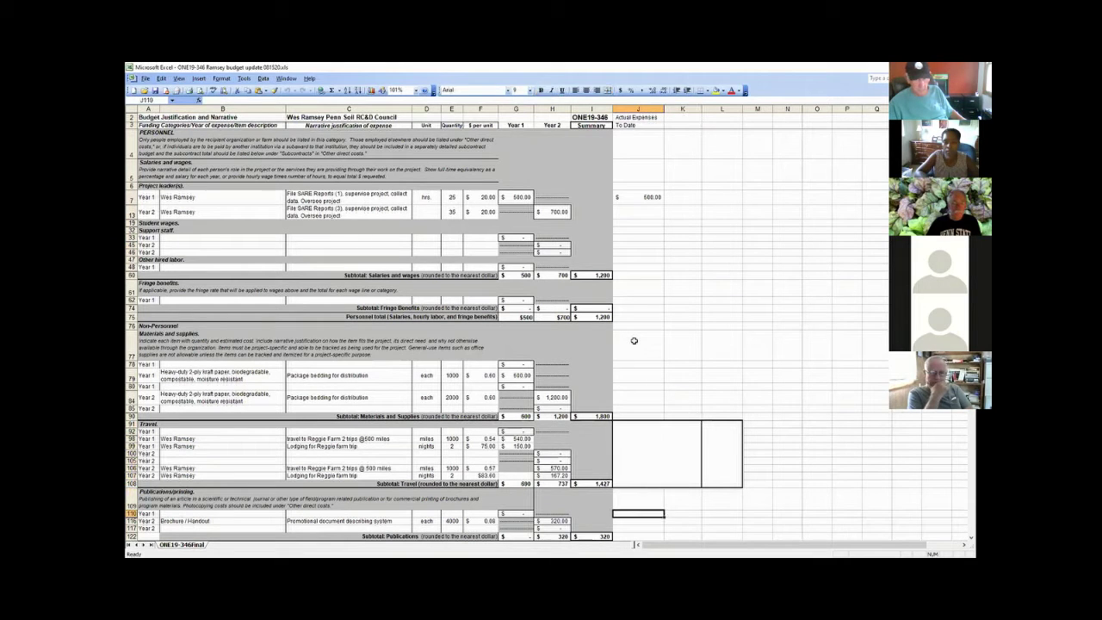
# Review the communications, photocopying and speaker fee rows down to the first consultant's actual expenses entry.
pyautogui.press('Down')
pyautogui.press('Down')
pyautogui.press('Down')
pyautogui.press('Down')
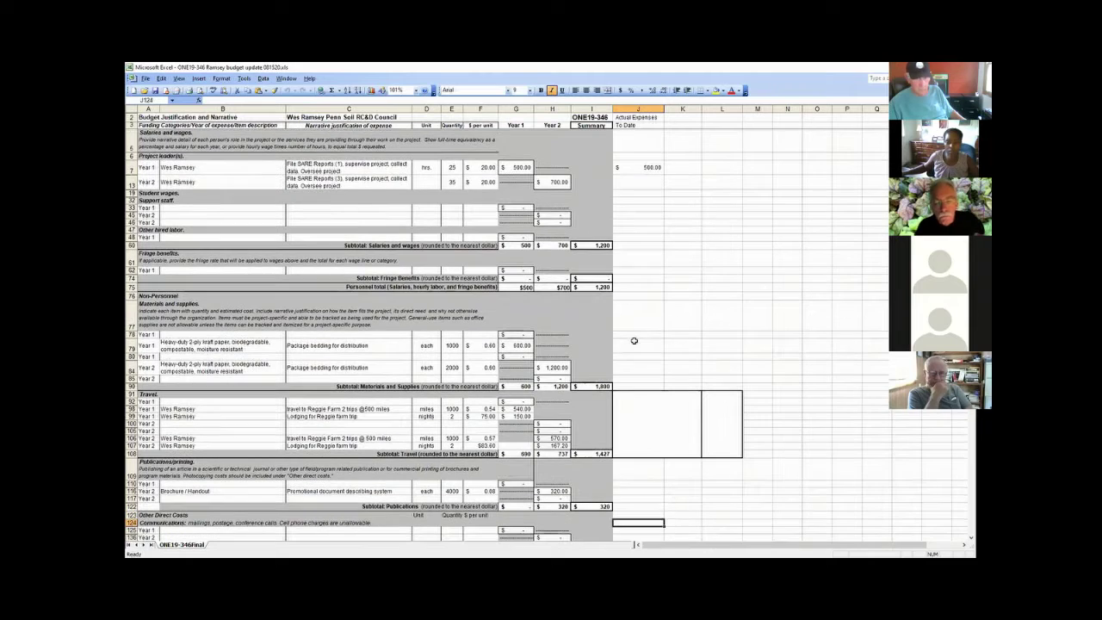
pyautogui.press('Down')
pyautogui.press('Down')
pyautogui.press('Down')
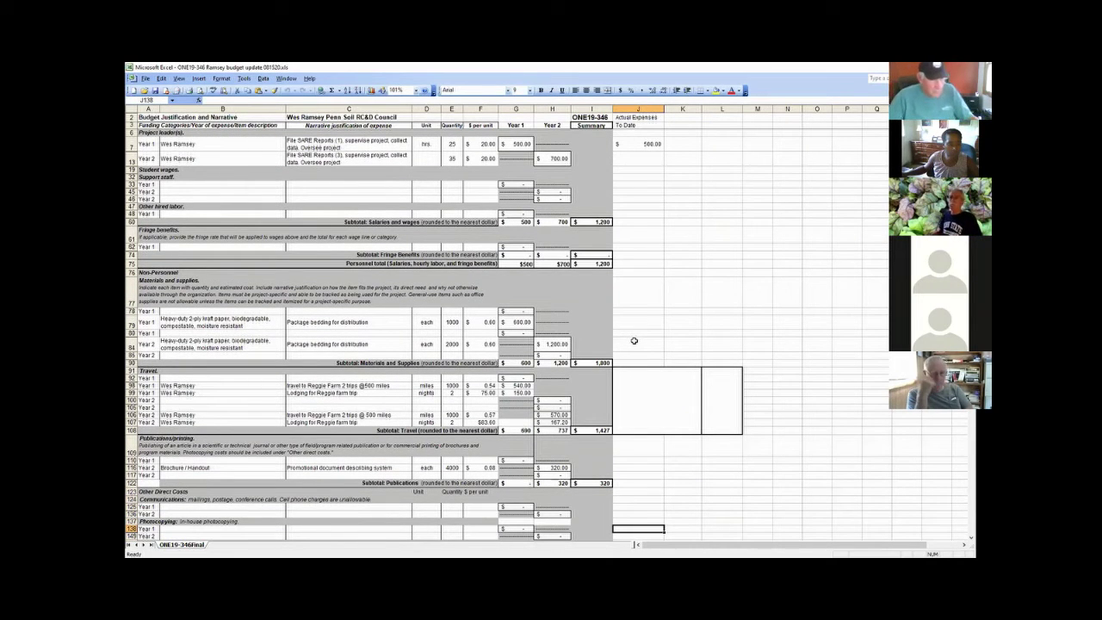
pyautogui.press('Down')
pyautogui.press('Down')
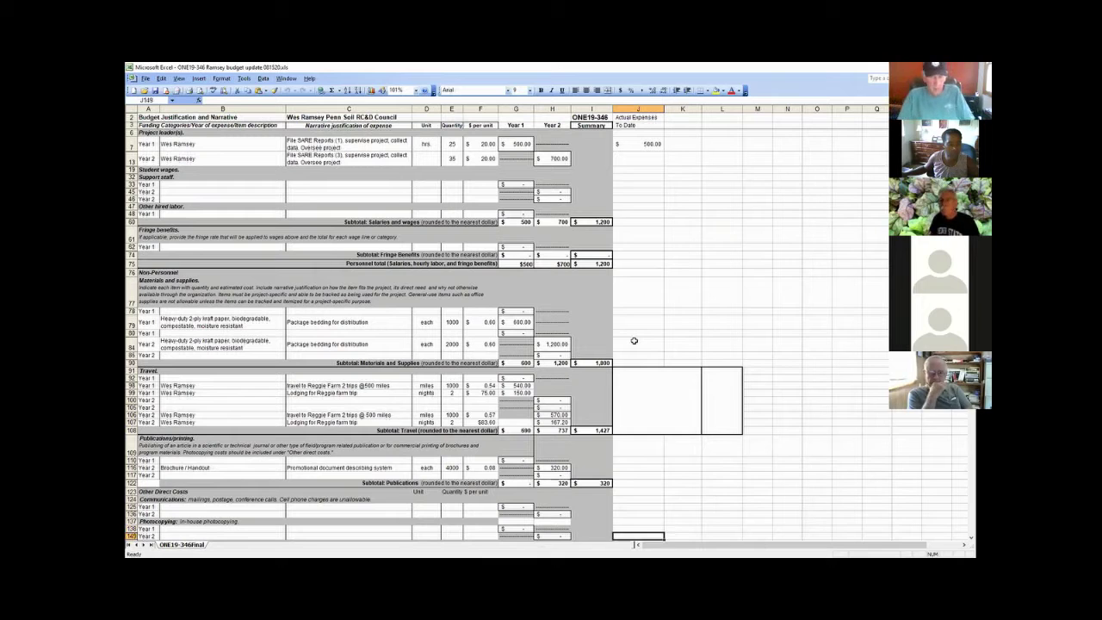
pyautogui.press('Down')
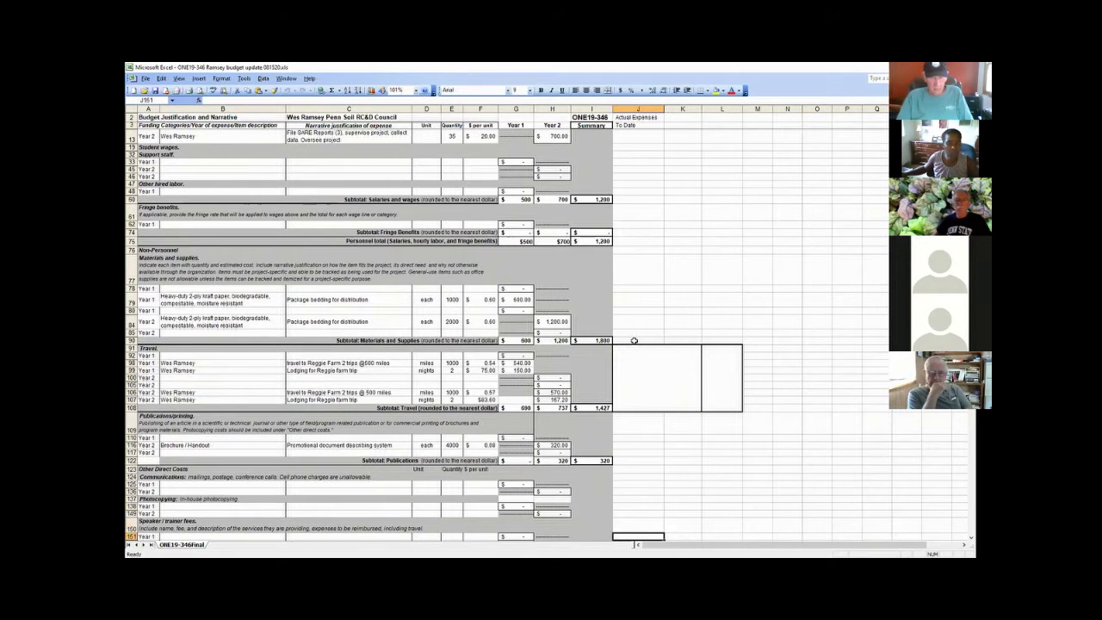
pyautogui.press('Down')
pyautogui.press('Down')
pyautogui.press('Down')
pyautogui.press('Down')
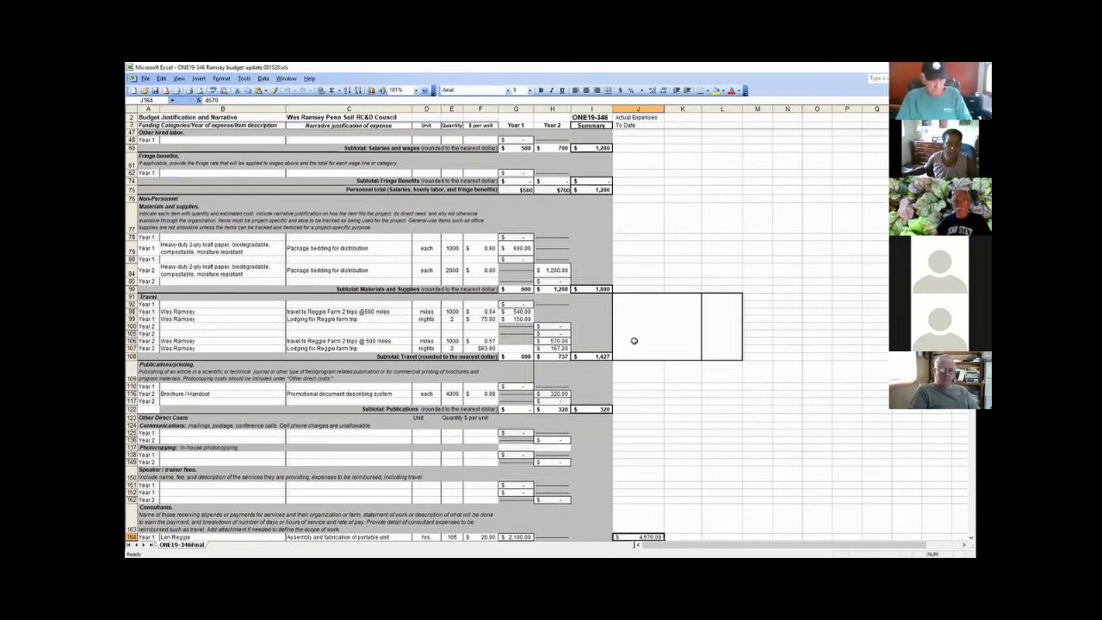
# Examine the consultants' Year 1 and Year 2 rows for hourly work and farm travel.
pyautogui.press('Down')
pyautogui.press('Down')
pyautogui.press('Down')
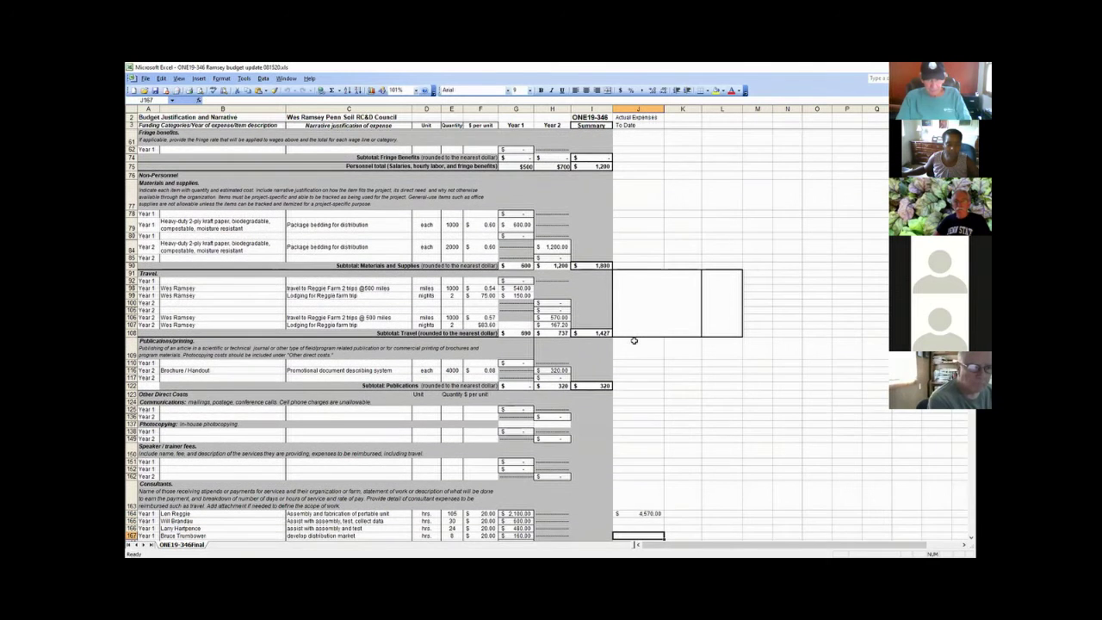
pyautogui.press('Down')
pyautogui.press('Down')
pyautogui.press('Down')
pyautogui.press('Down')
pyautogui.press('Down')
pyautogui.press('Down')
pyautogui.press('Down')
pyautogui.press('Down')
pyautogui.press('Down')
pyautogui.press('Down')
pyautogui.press('Down')
pyautogui.press('Down')
pyautogui.press('Down')
pyautogui.press('Down')
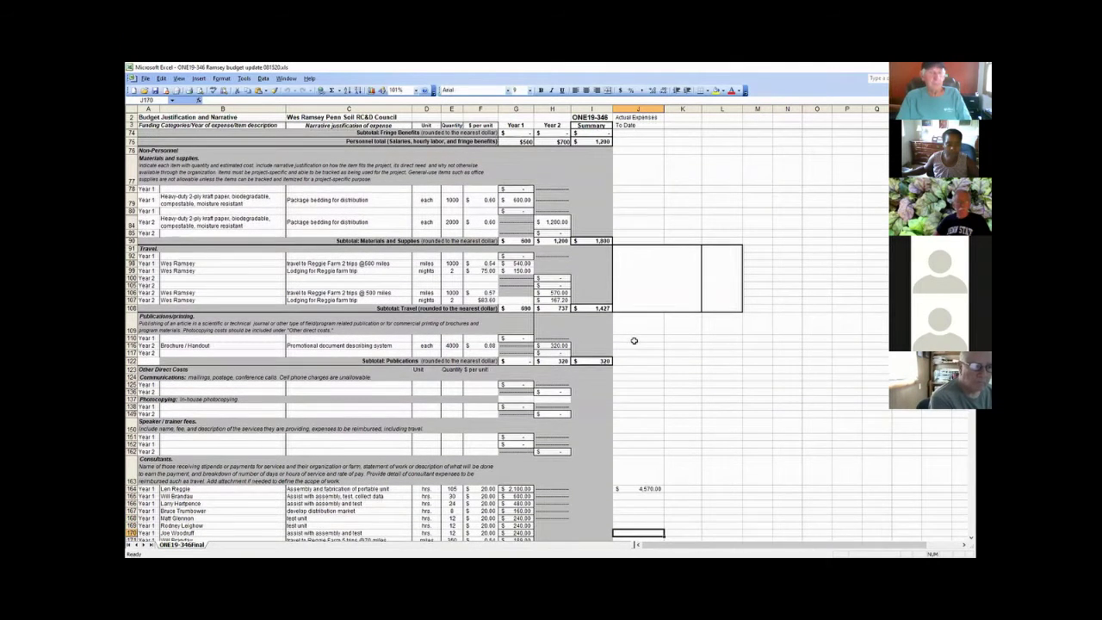
pyautogui.press('Down')
pyautogui.press('Down')
pyautogui.press('Down')
pyautogui.press('Down')
pyautogui.press('Down')
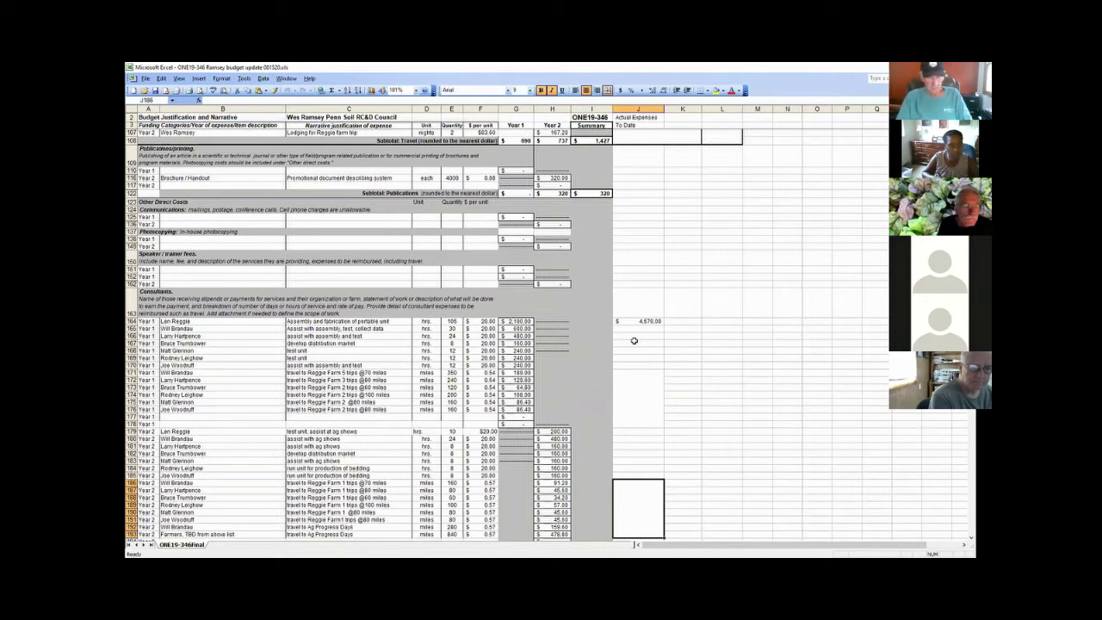
# Review the services, conferences, trainee support and off-site office rental sections of the budget.
pyautogui.press('Down')
pyautogui.press('Down')
pyautogui.press('Down')
pyautogui.press('Down')
pyautogui.press('Down')
pyautogui.press('Down')
pyautogui.press('Down')
pyautogui.press('Down')
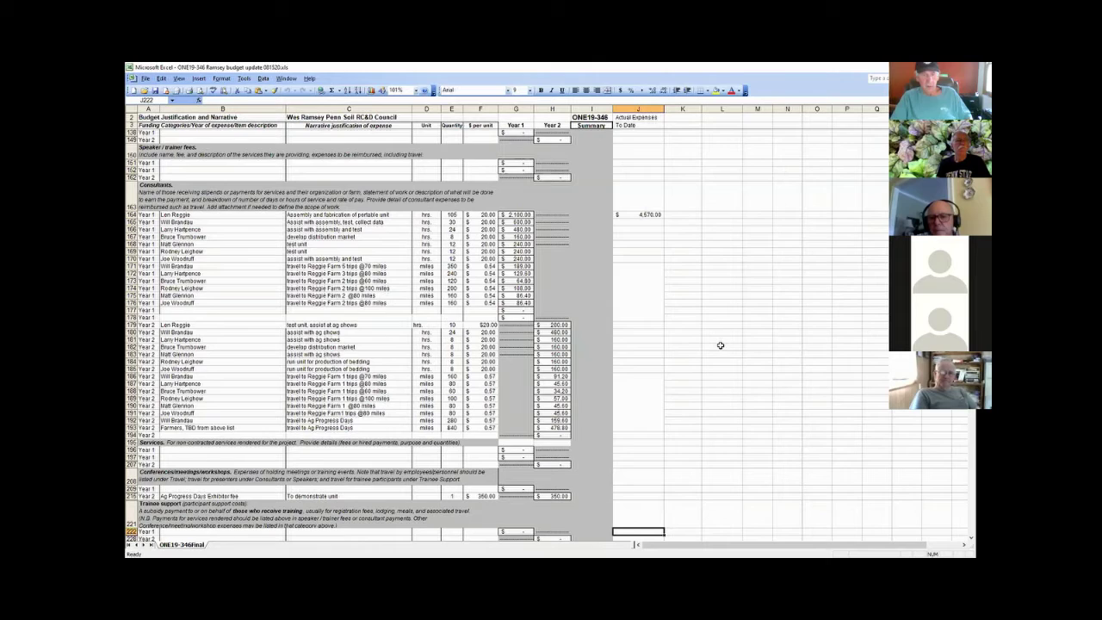
pyautogui.press('Down')
pyautogui.press('Down')
pyautogui.press('Down')
pyautogui.press('Down')
pyautogui.press('Down')
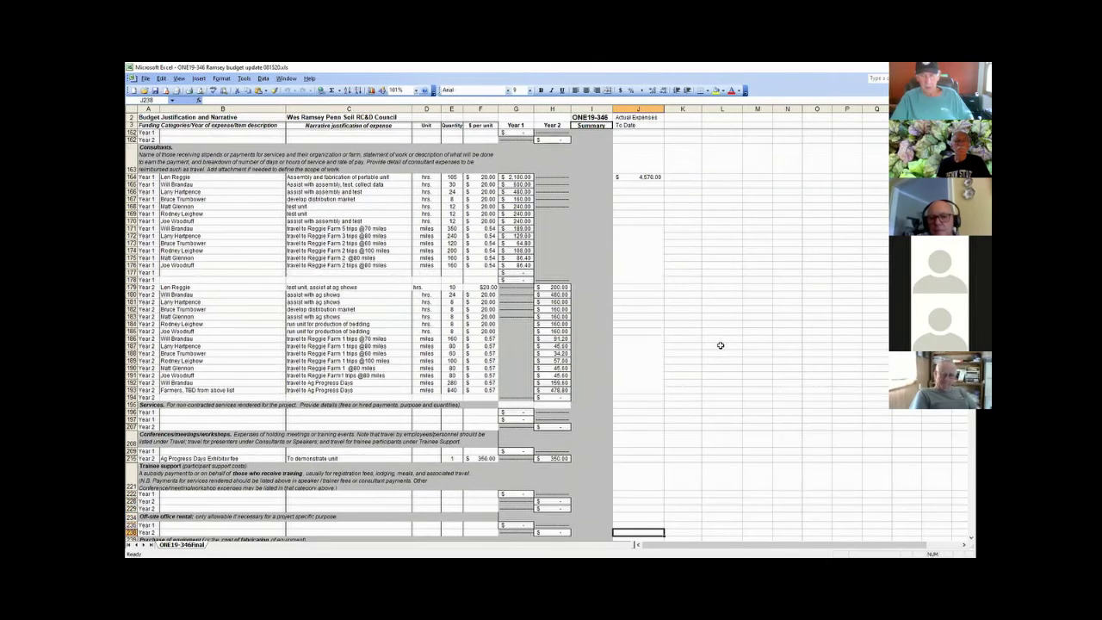
# Examine the equipment purchase items and their actual expenses, down through the rental, miscellaneous and subcontract rows.
pyautogui.press('Down')
pyautogui.press('Down')
pyautogui.press('Down')
pyautogui.press('Down')
pyautogui.press('Down')
pyautogui.press('Down')
pyautogui.press('Down')
pyautogui.press('Down')
pyautogui.press('Down')
pyautogui.press('Down')
pyautogui.press('Down')
pyautogui.press('Down')
pyautogui.press('Down')
pyautogui.press('Down')
pyautogui.press('Down')
pyautogui.press('Down')
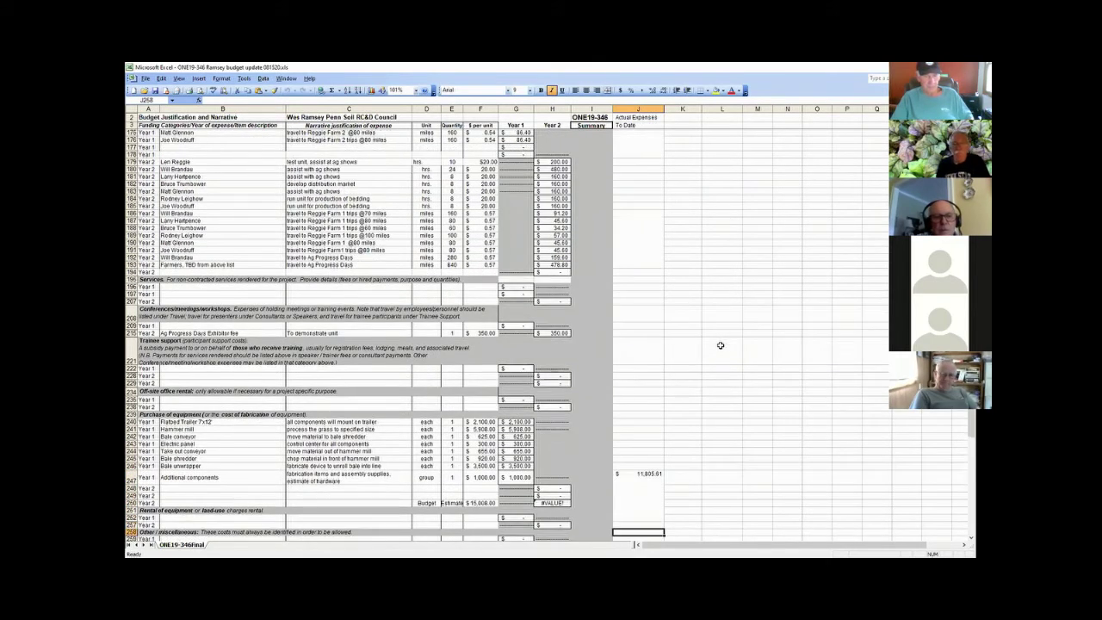
pyautogui.press('Down')
pyautogui.press('Down')
pyautogui.press('Down')
pyautogui.press('Down')
pyautogui.press('Down')
pyautogui.press('Down')
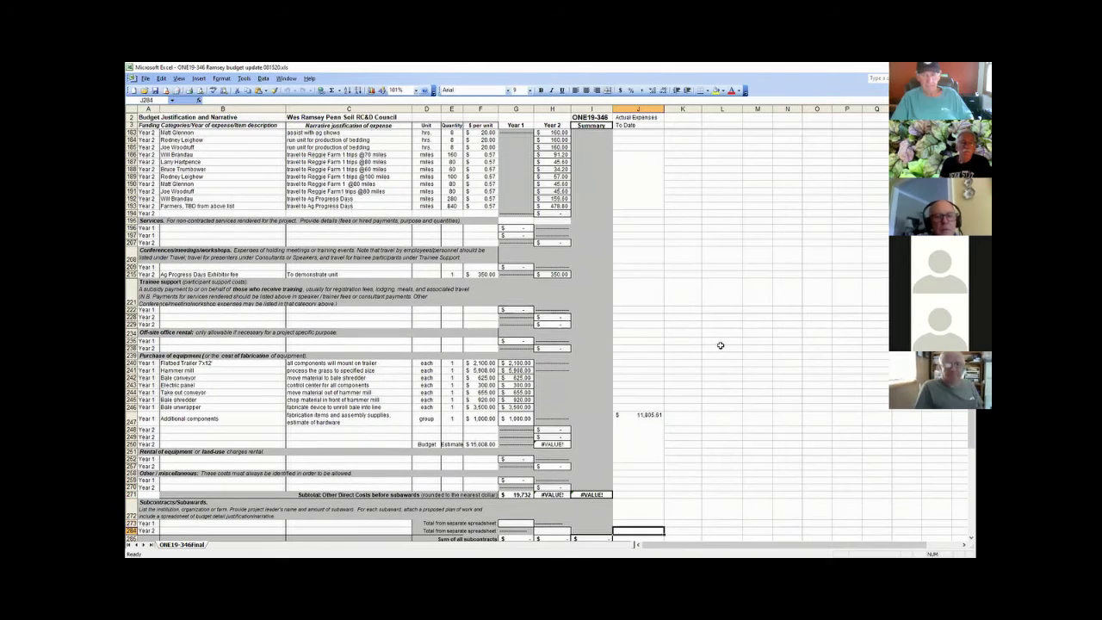
# Review the actual total direct costs, indirect costs and total SARE request, down to the indirect cost recovery notice.
pyautogui.press('Down')
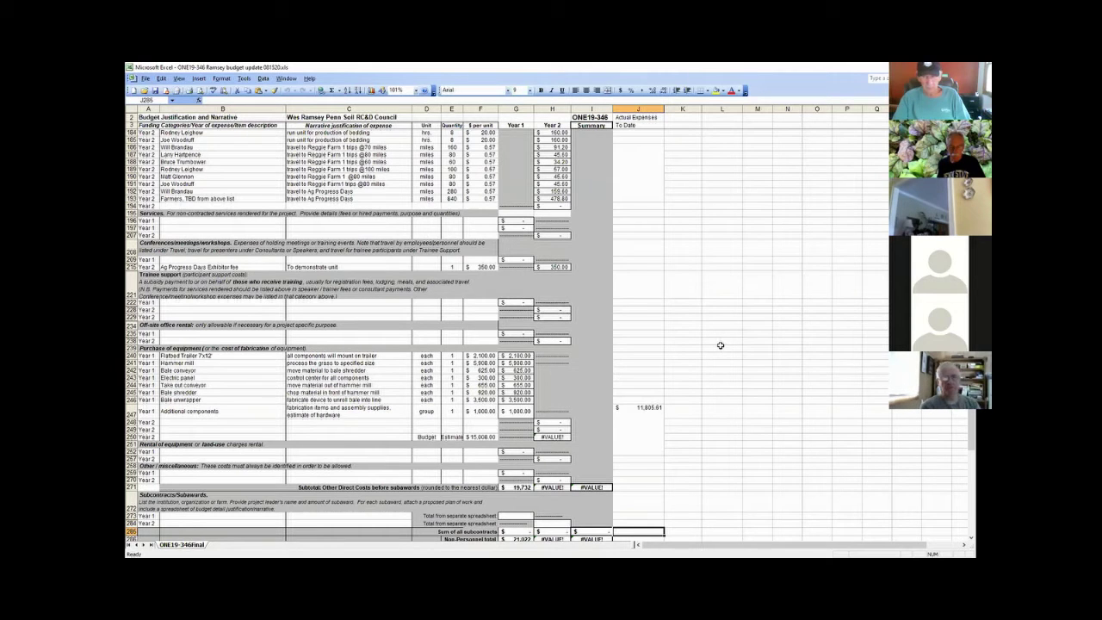
pyautogui.press('Down')
pyautogui.press('Down')
pyautogui.press('Down')
pyautogui.press('Down')
pyautogui.press('Down')
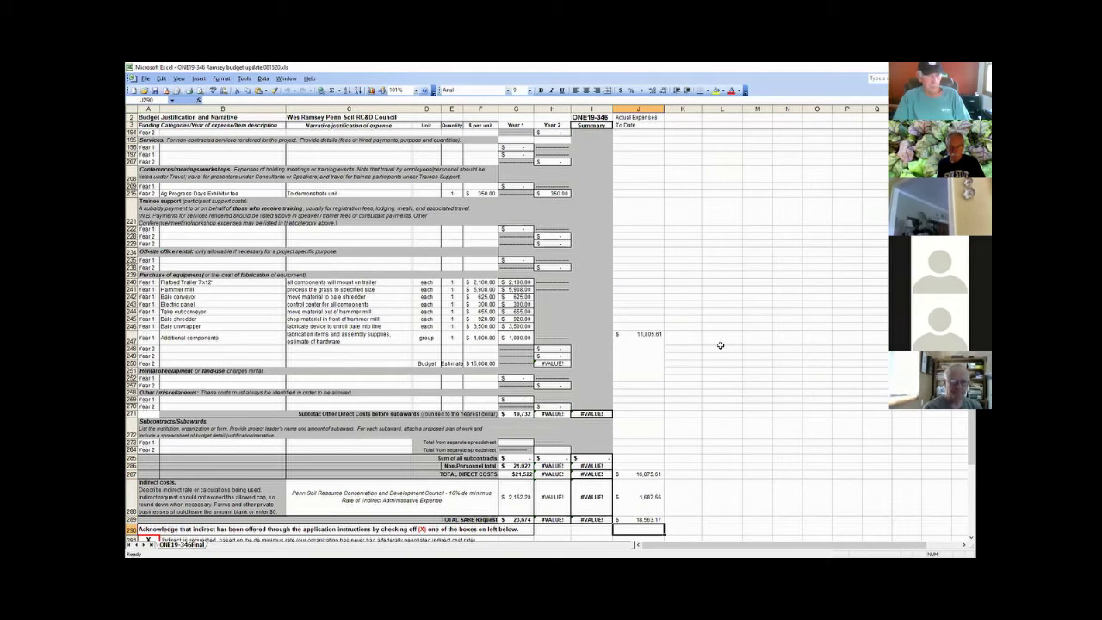
pyautogui.press('Down')
pyautogui.press('Down')
pyautogui.press('Down')
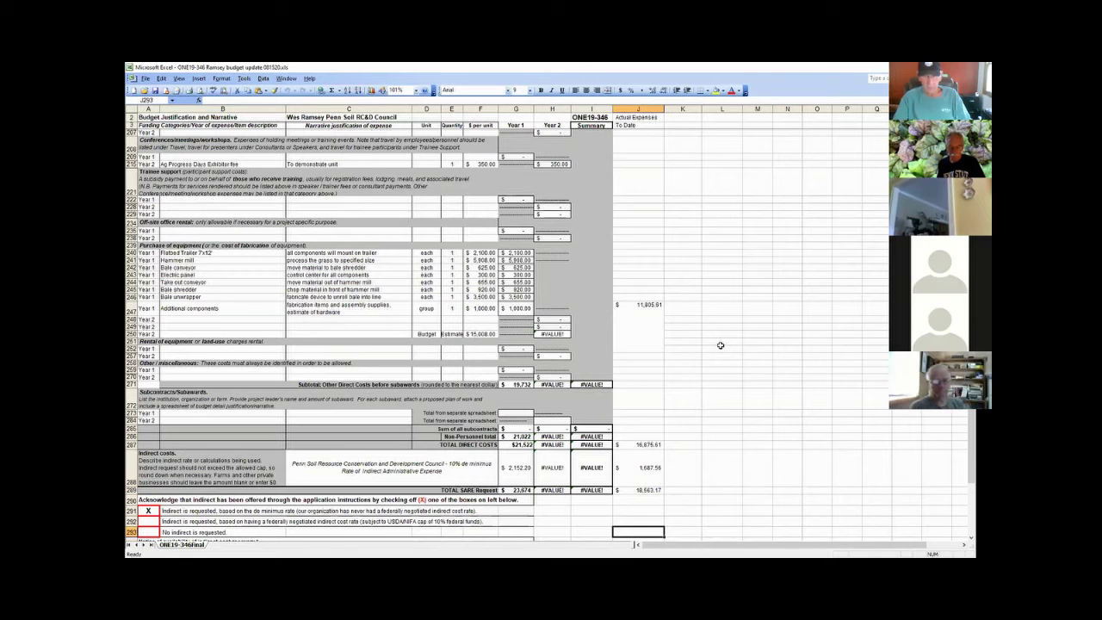
pyautogui.press('Down')
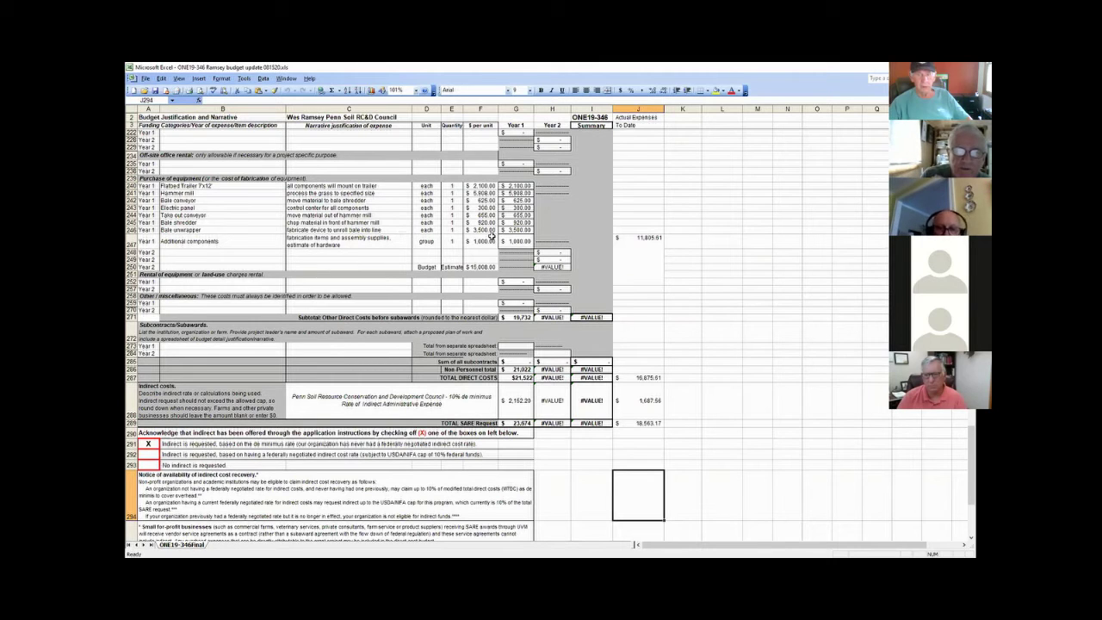
# Inspect the Year 1 cost cell for the bale unwrapper in the equipment section.
pyautogui.click(521, 229)
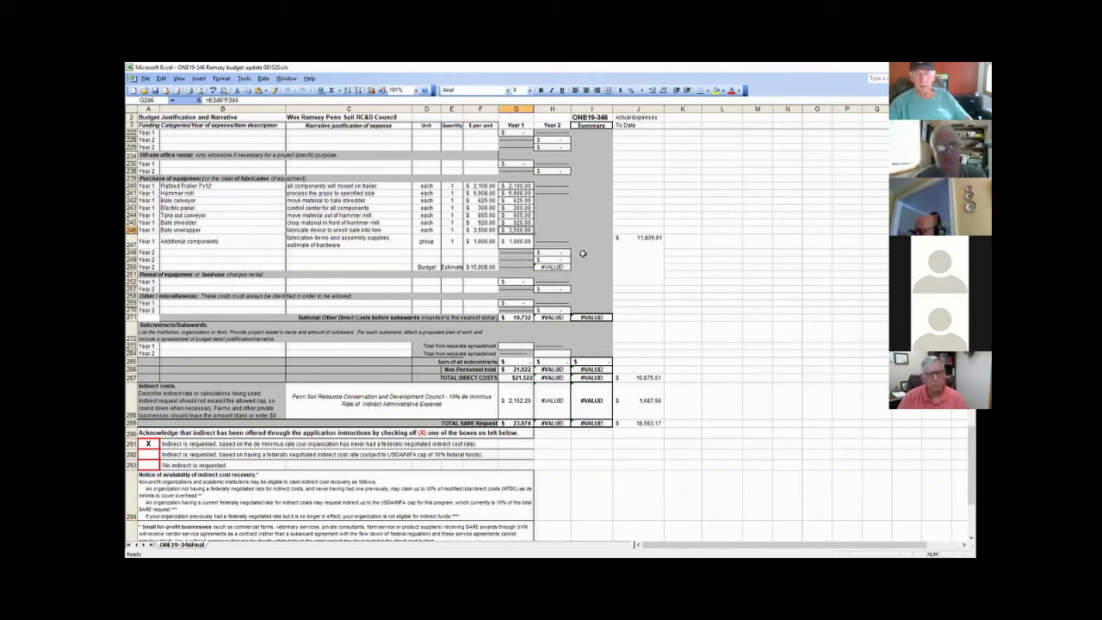